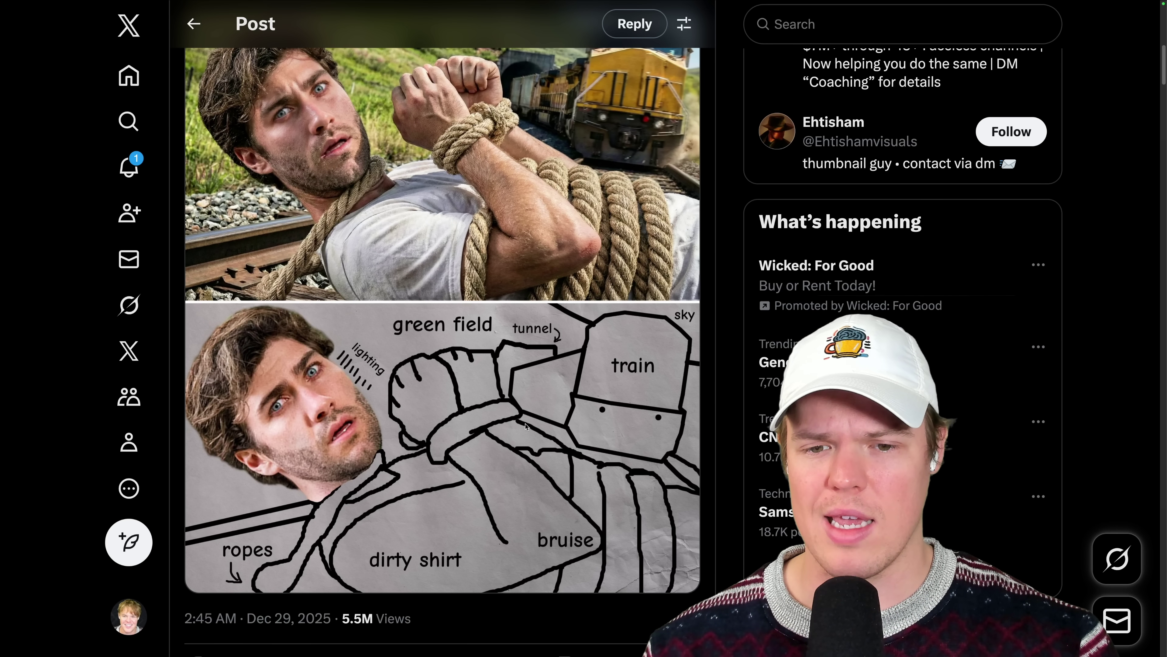
# Step: View the colour train version of the thumbnail from the chat history
pyautogui.scroll(2, 612, 319)
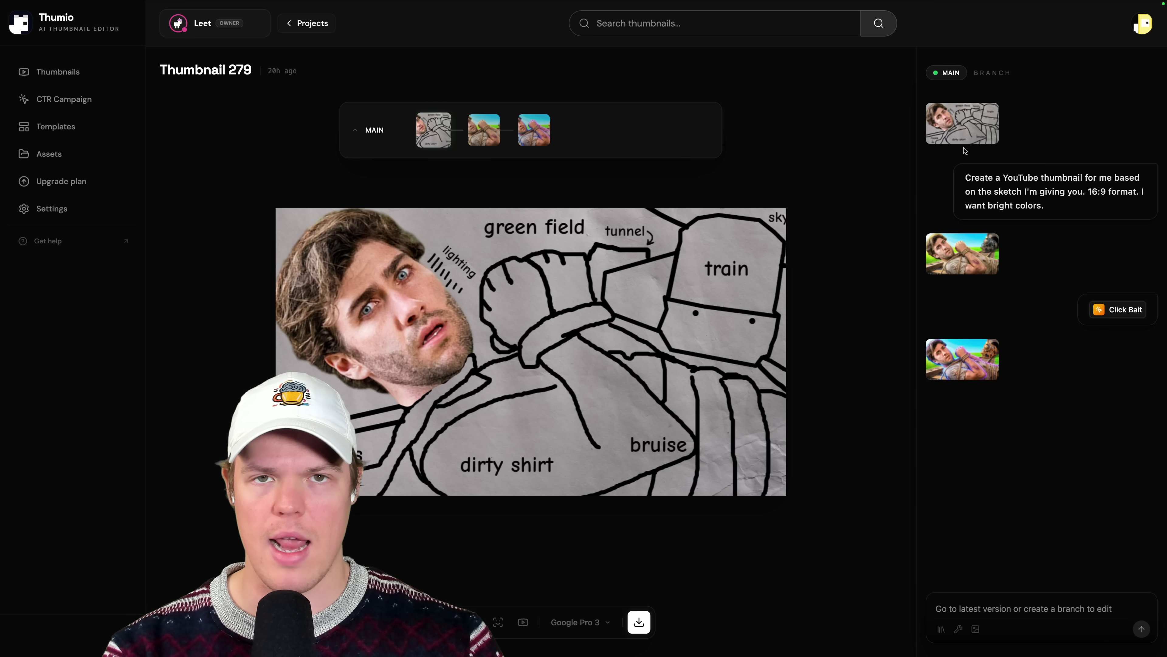
pyautogui.click(968, 255)
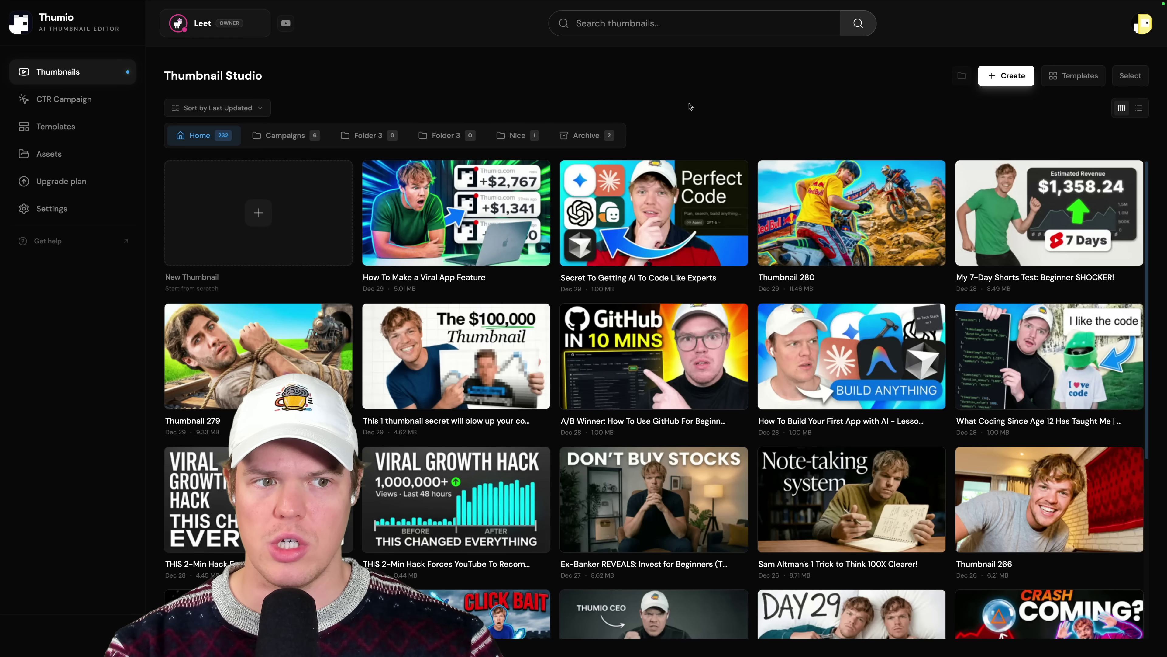
# Step: Create a new thumbnail from the pasted sketch image
pyautogui.click(258, 213)
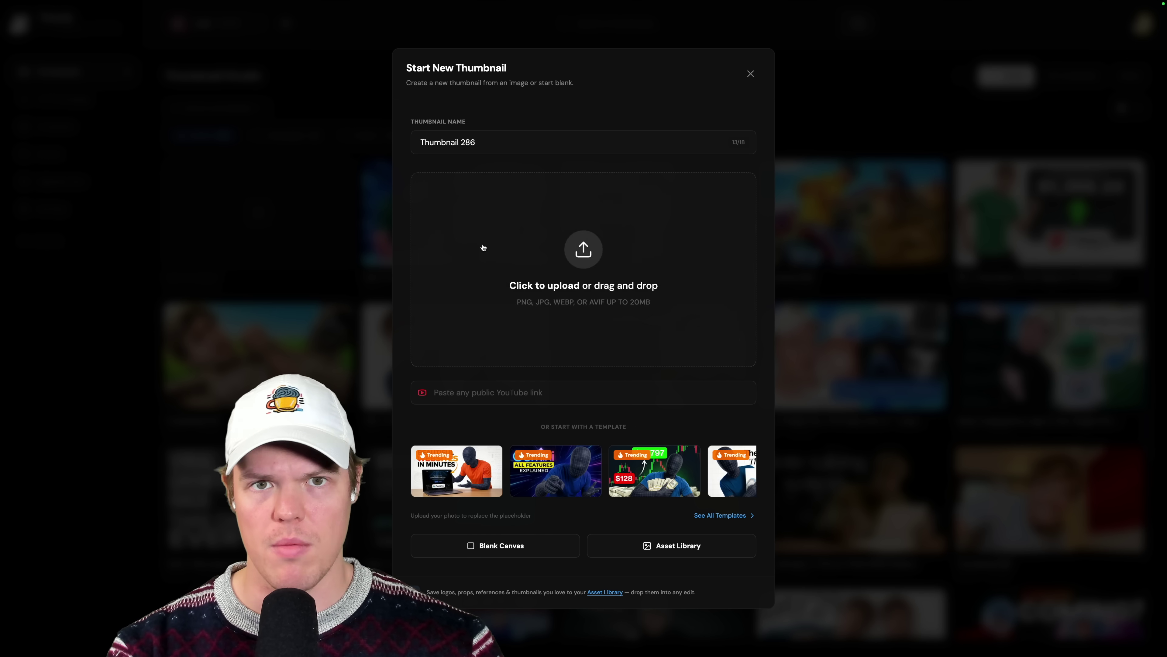
pyautogui.hotkey('ctrl', 'v')
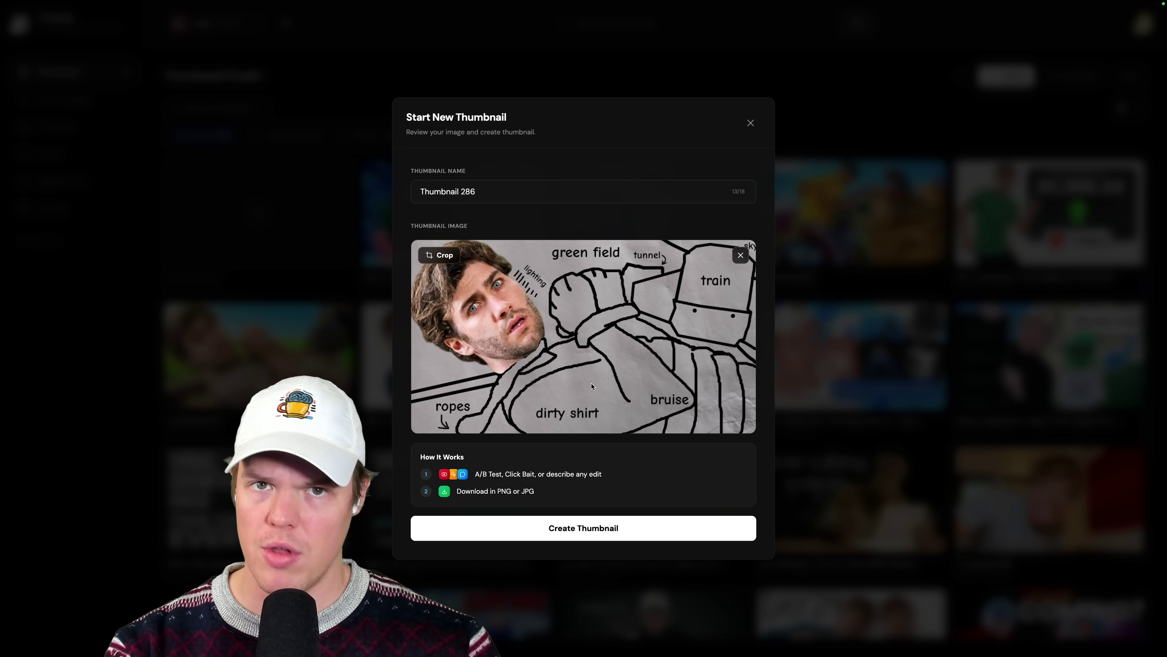
pyautogui.click(602, 530)
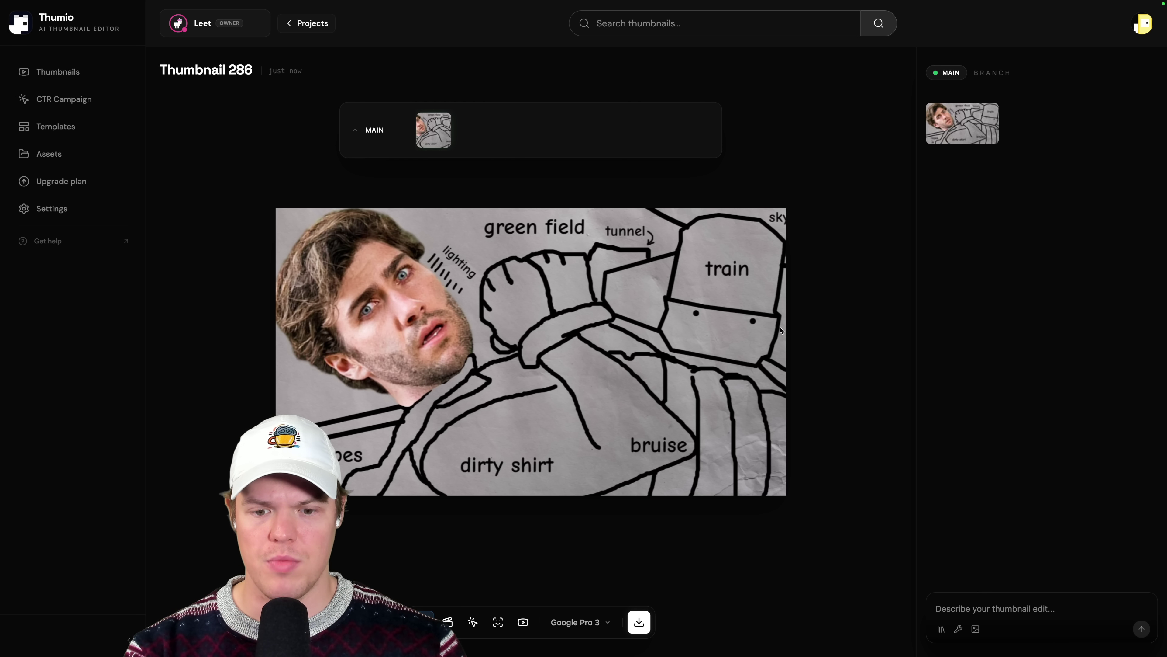
# Step: Request a bright-coloured 16:9 YouTube thumbnail based on the sketch with the pasted prompt
pyautogui.click(423, 618)
pyautogui.scroll(-3, 581, 252)
pyautogui.scroll(3, 581, 253)
pyautogui.click(852, 165)
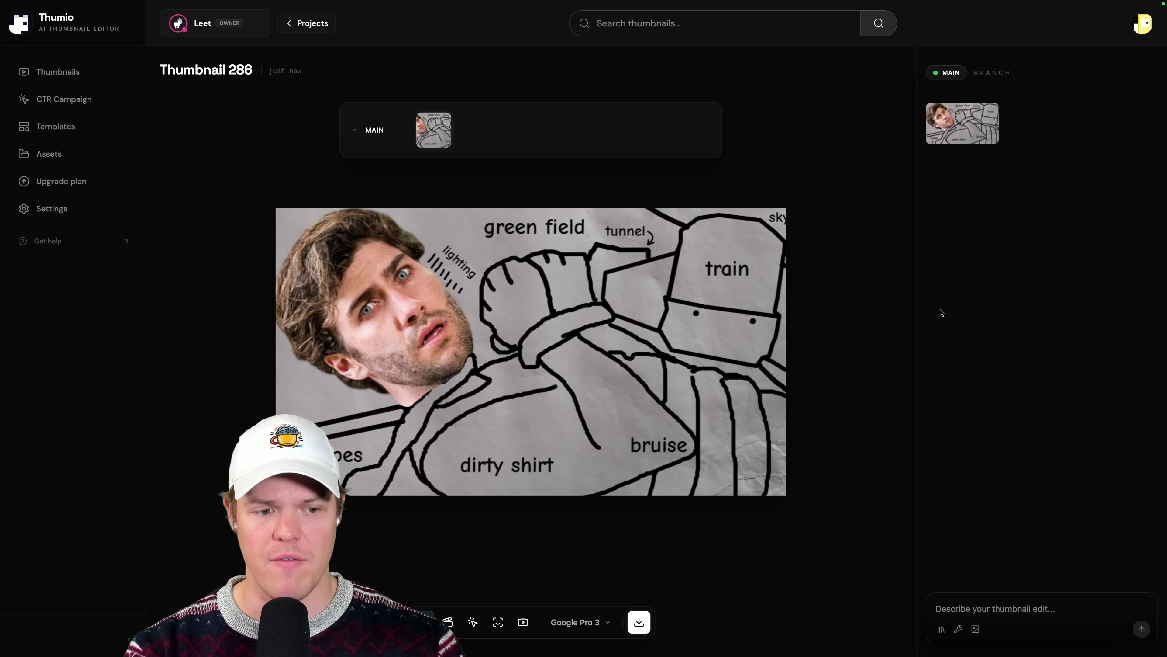
pyautogui.write("Create a YouTube thumbnail for me based on the sketch I'm giving you. 16:9 format. I want bright colors.")
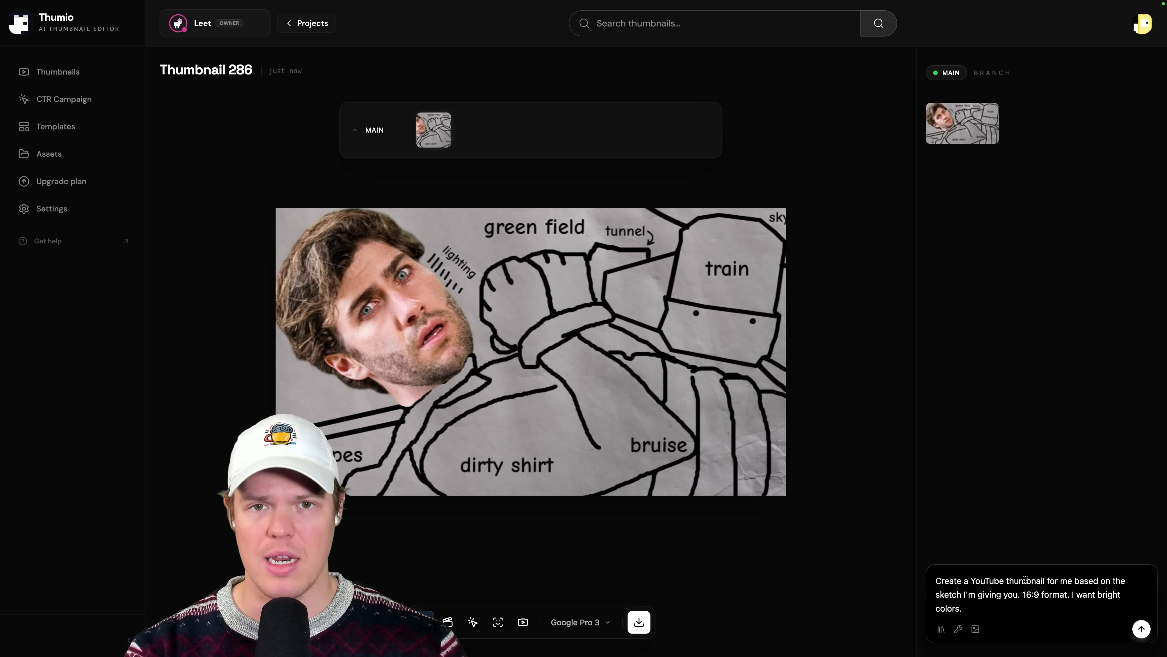
pyautogui.press('Return')
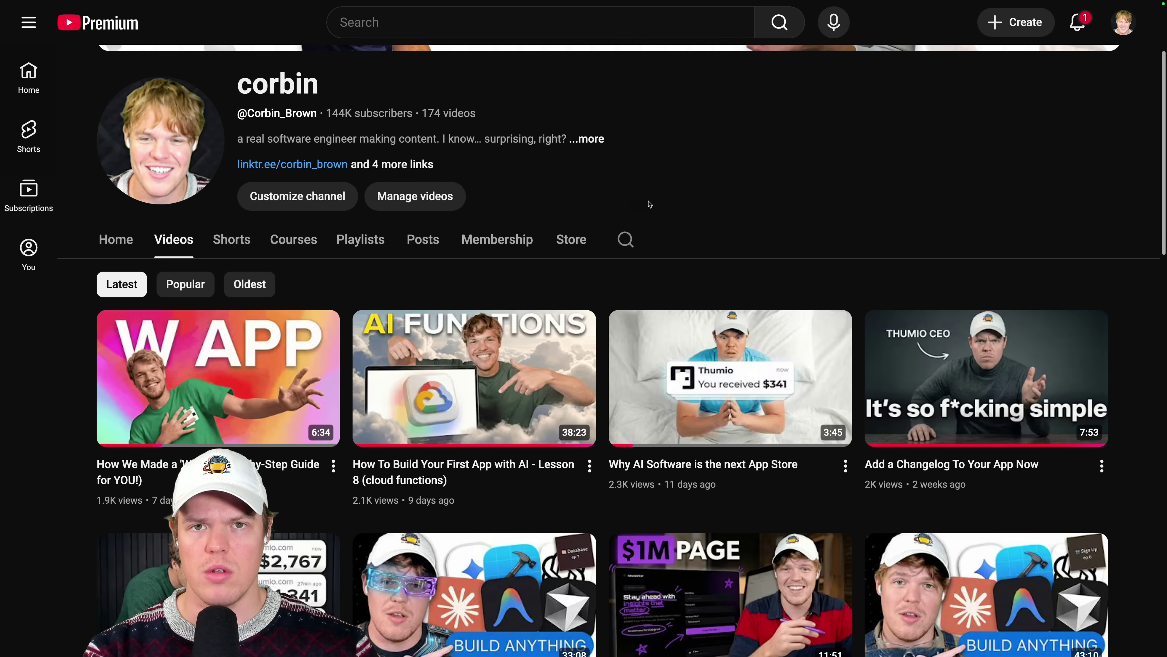
# Step: Import the VIBE CODE thumbnail from the pasted YouTube video link as a new thumbnail
pyautogui.scroll(-2, 650, 204)
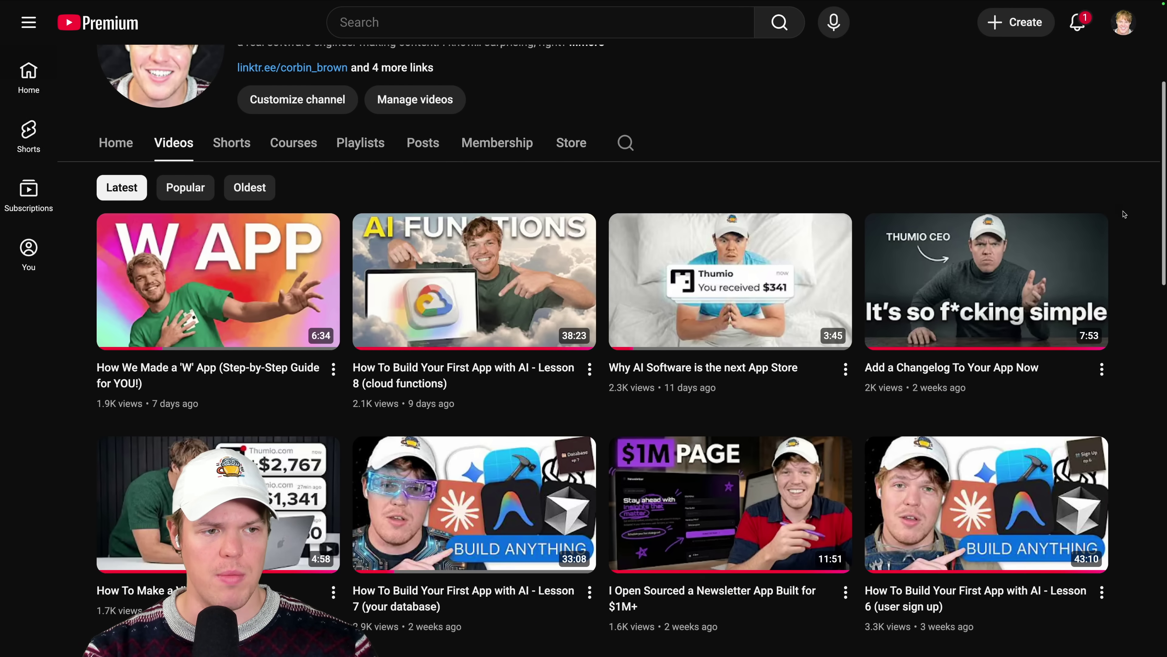
pyautogui.scroll(-12, 1124, 214)
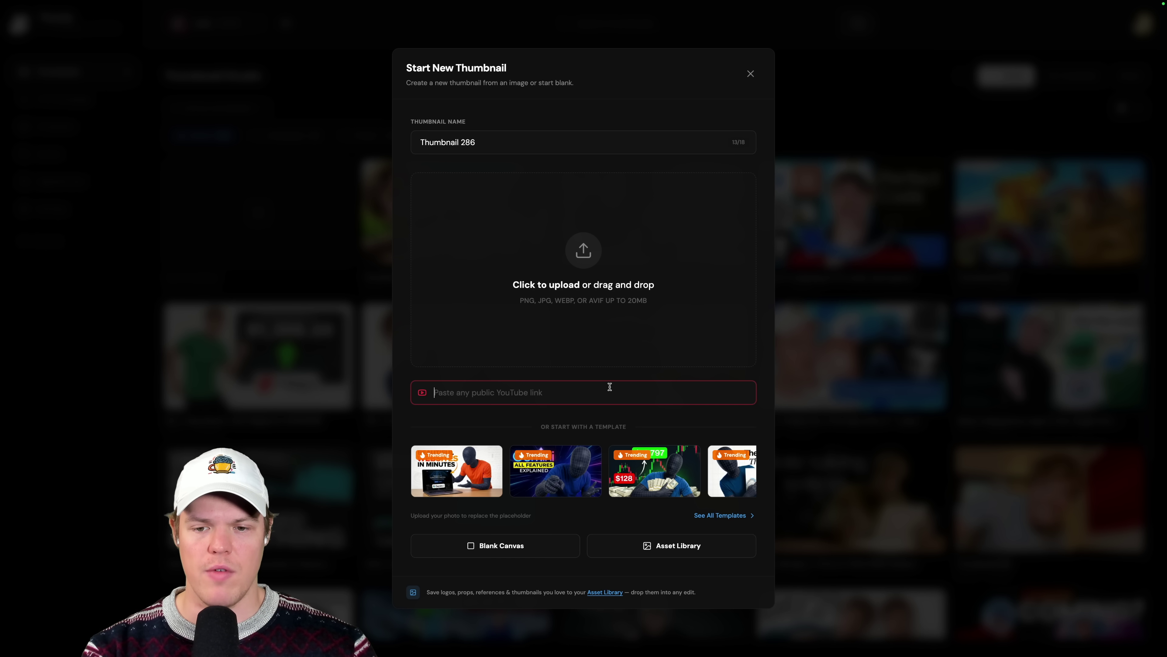
pyautogui.hotkey('ctrl', 'v')
pyautogui.press('Return')
pyautogui.click(582, 530)
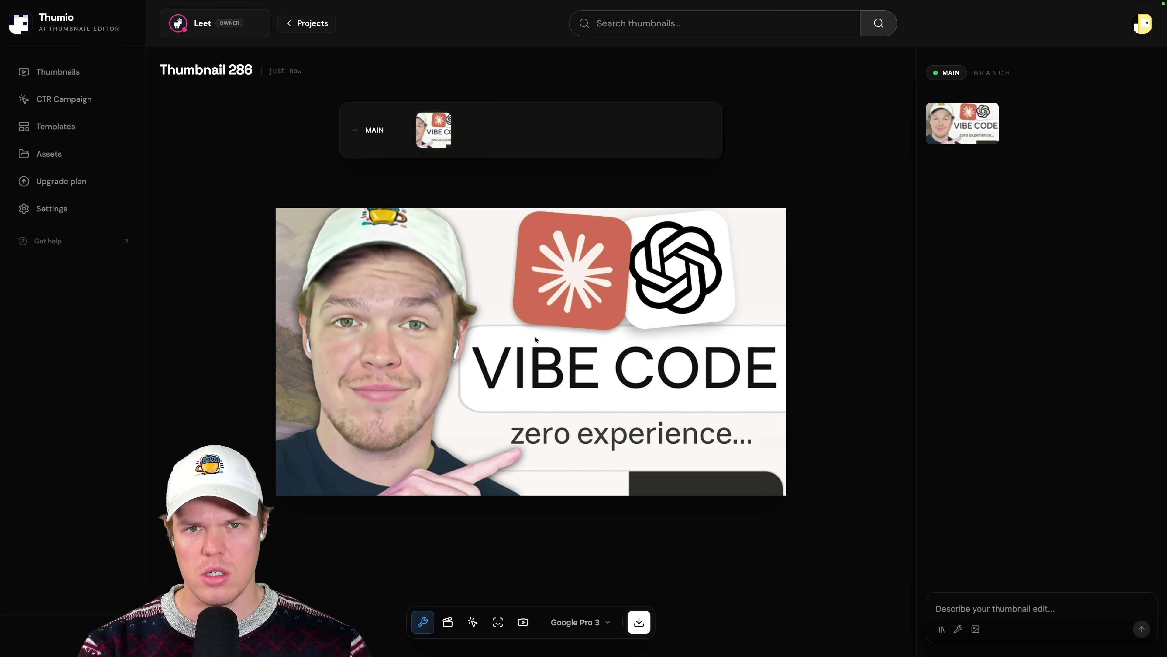
# Step: Reshoot the VIBE CODE thumbnail, compare it with the original, and check available image models
pyautogui.click(422, 627)
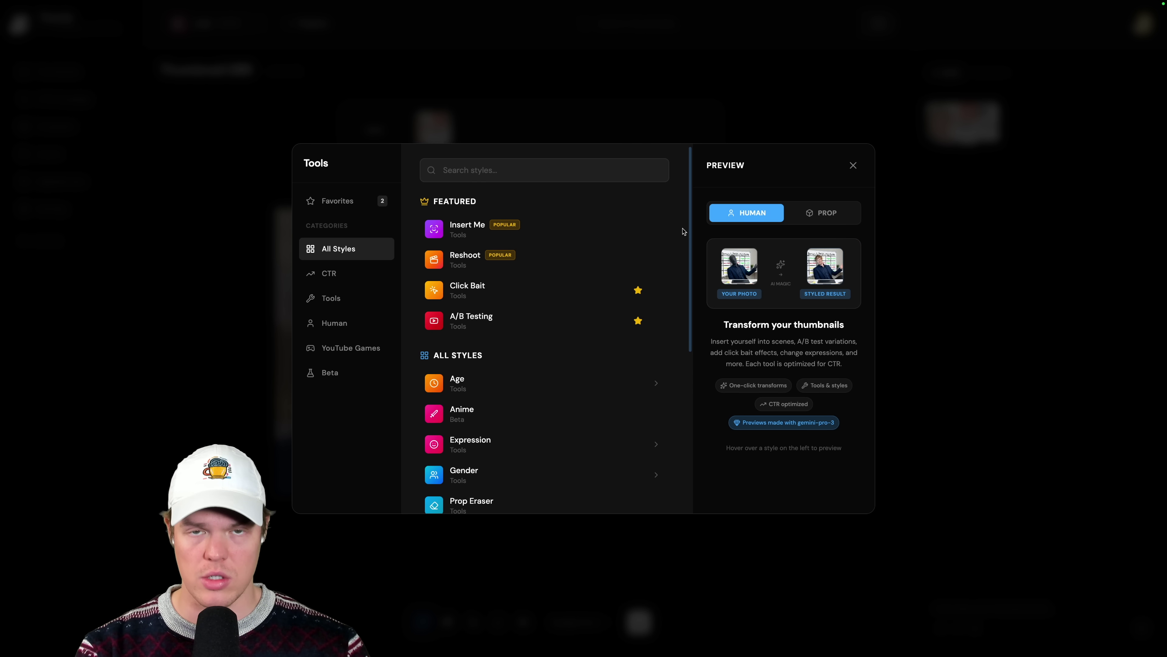
pyautogui.moveTo(523, 257)
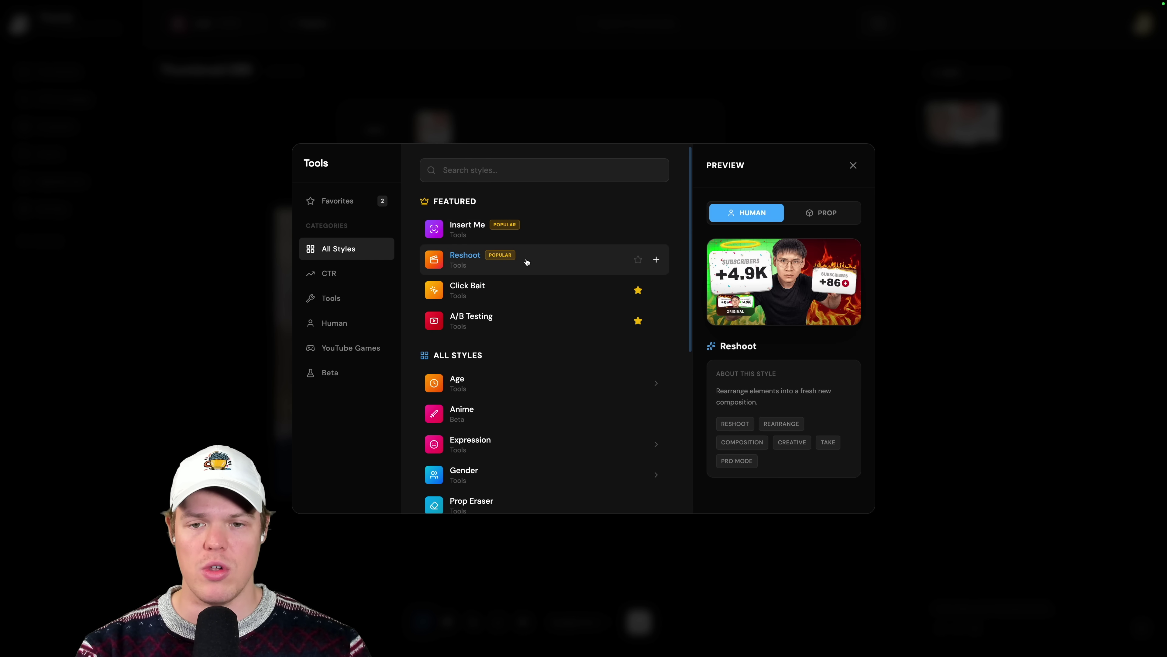
pyautogui.click(528, 261)
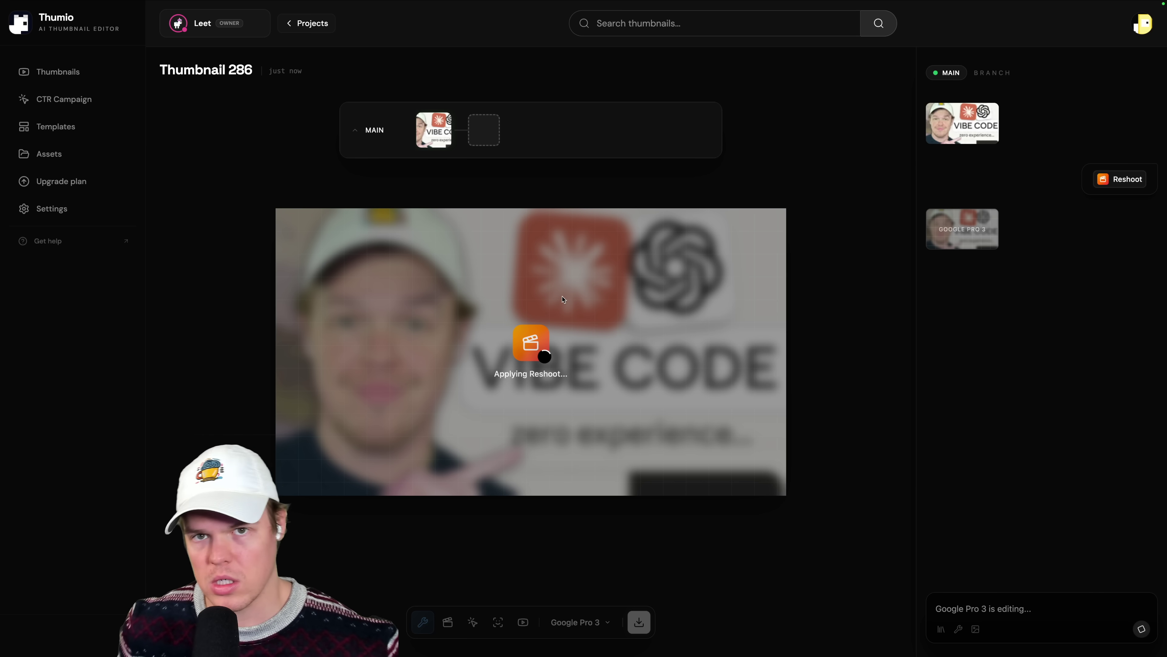
pyautogui.click(434, 133)
pyautogui.click(483, 133)
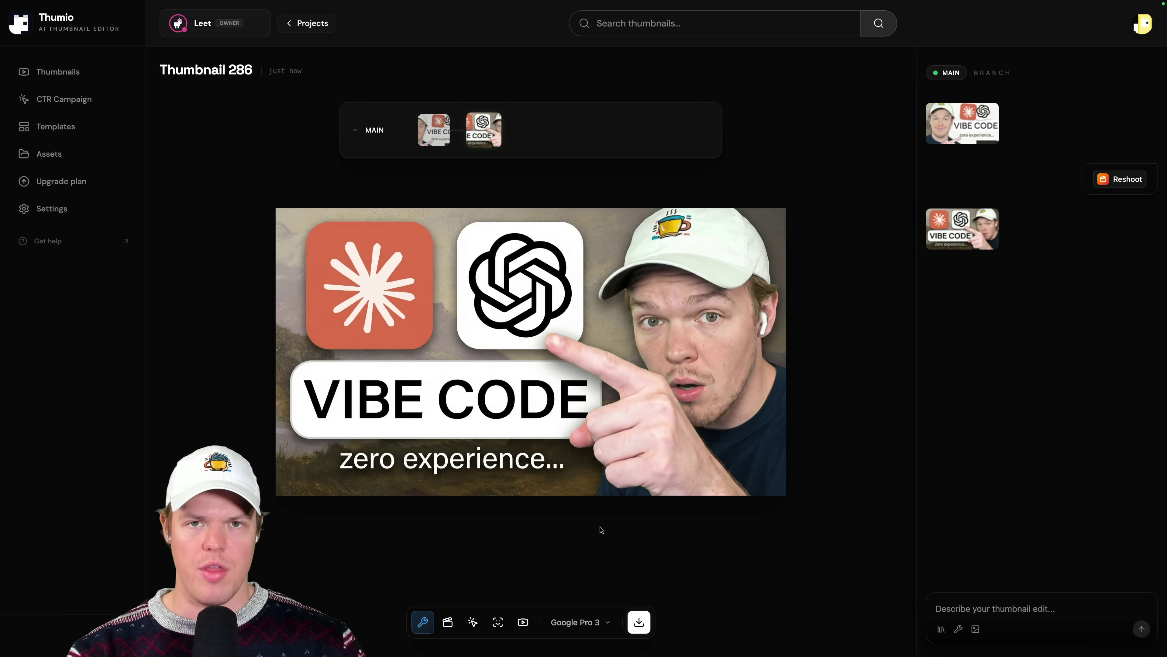
pyautogui.click(594, 621)
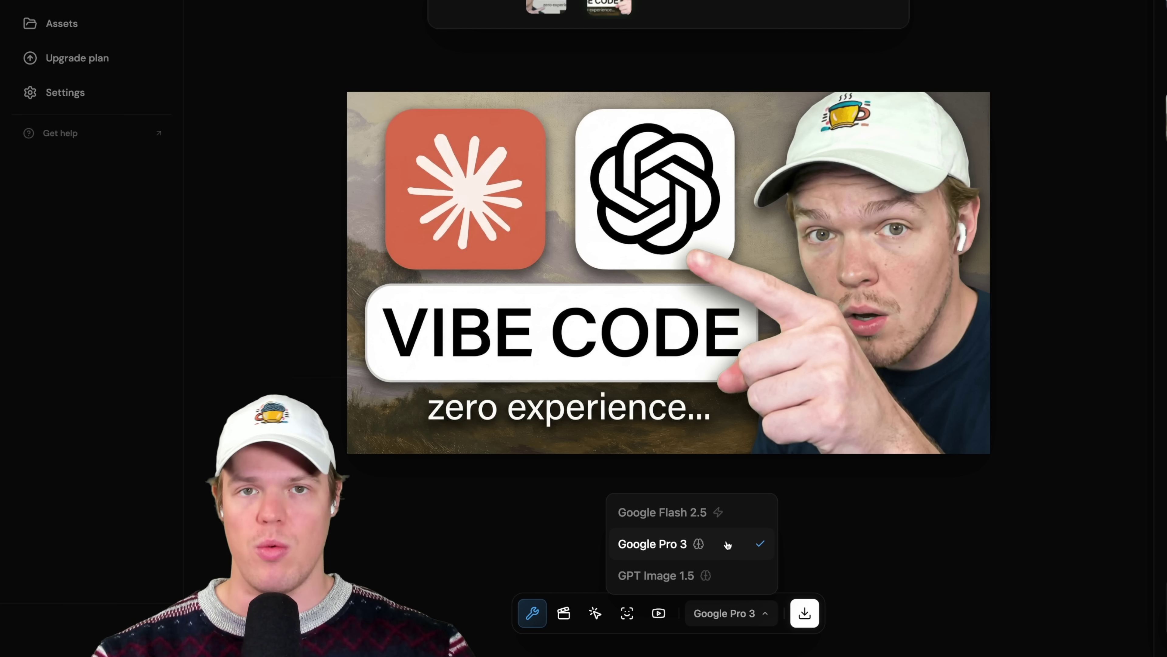
pyautogui.click(727, 545)
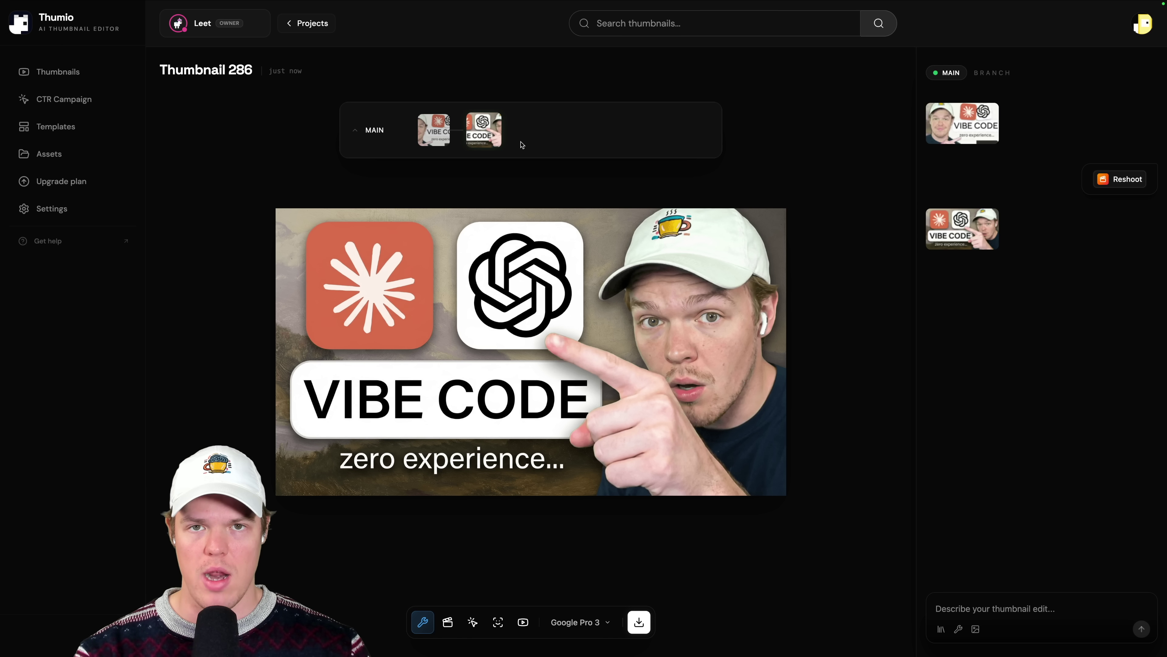
pyautogui.click(434, 130)
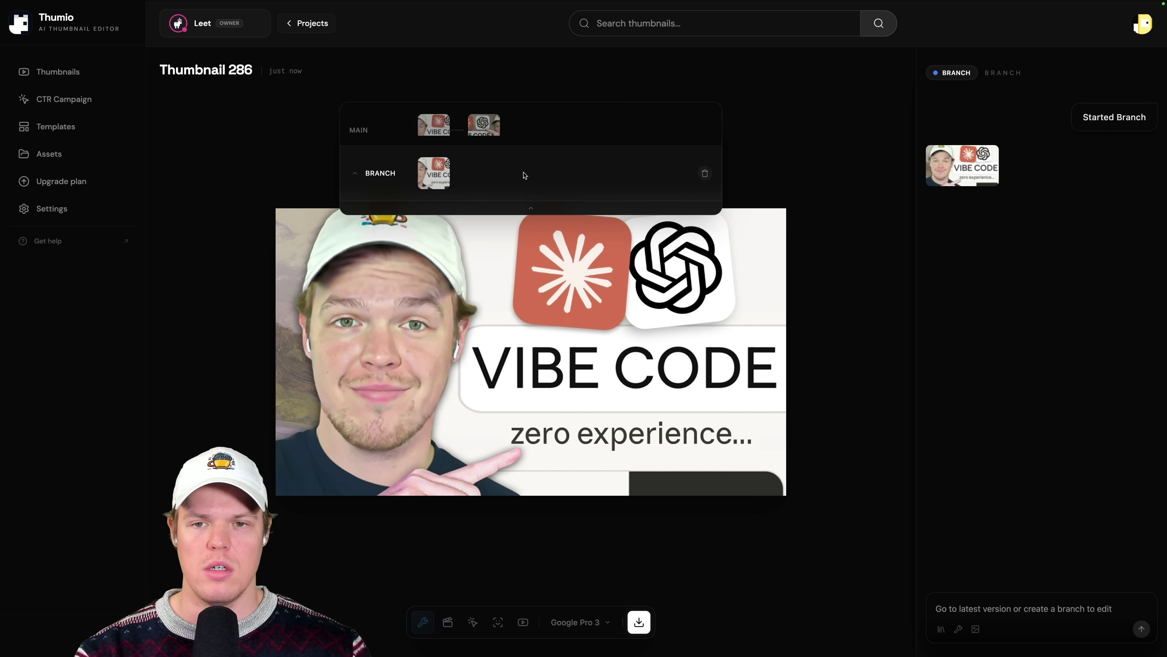
# Step: Preview the Insert Me and Click Bait styles, then apply A/B Testing to the thumbnail
pyautogui.click(514, 210)
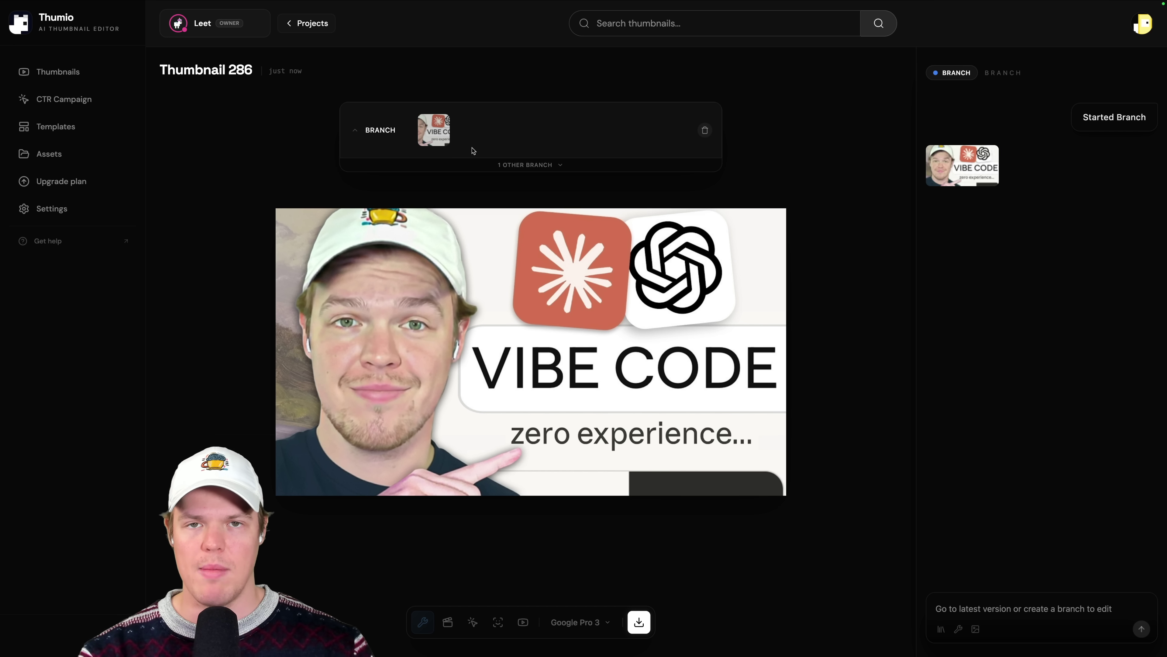
pyautogui.click(423, 622)
pyautogui.click(559, 246)
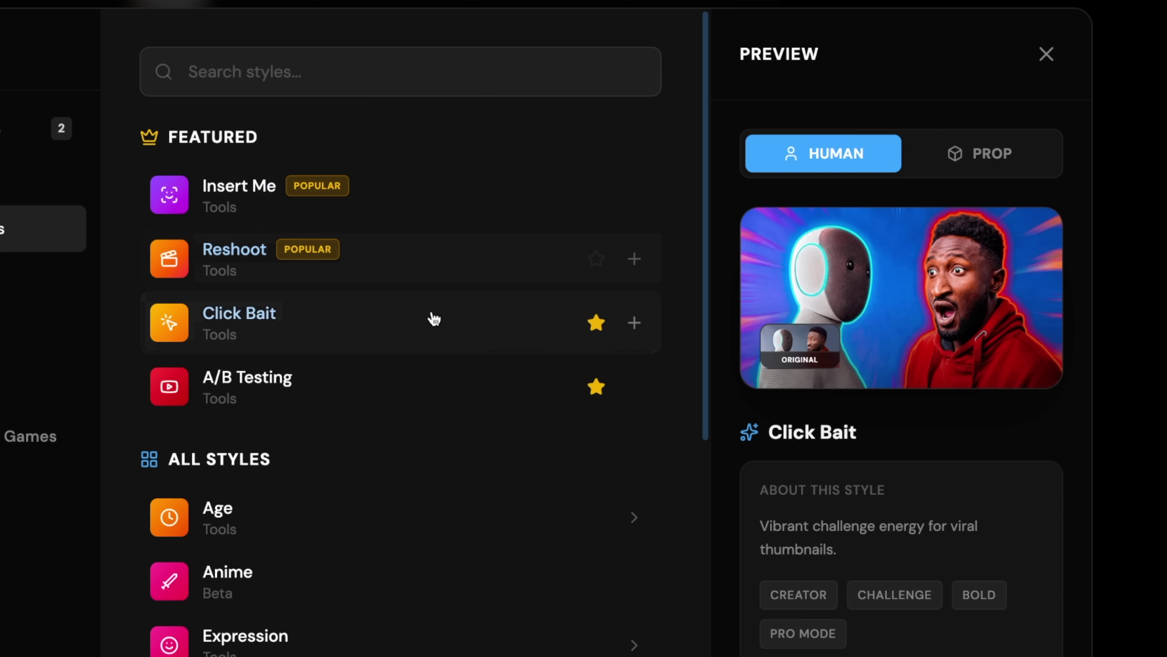
pyautogui.click(555, 293)
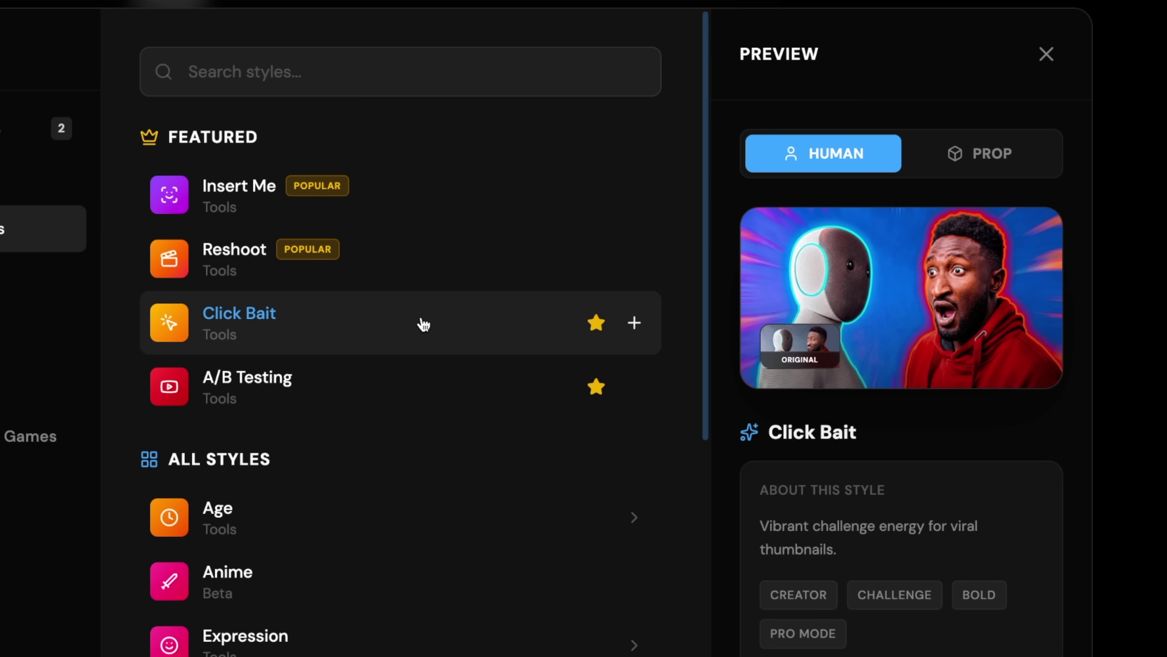
pyautogui.click(546, 328)
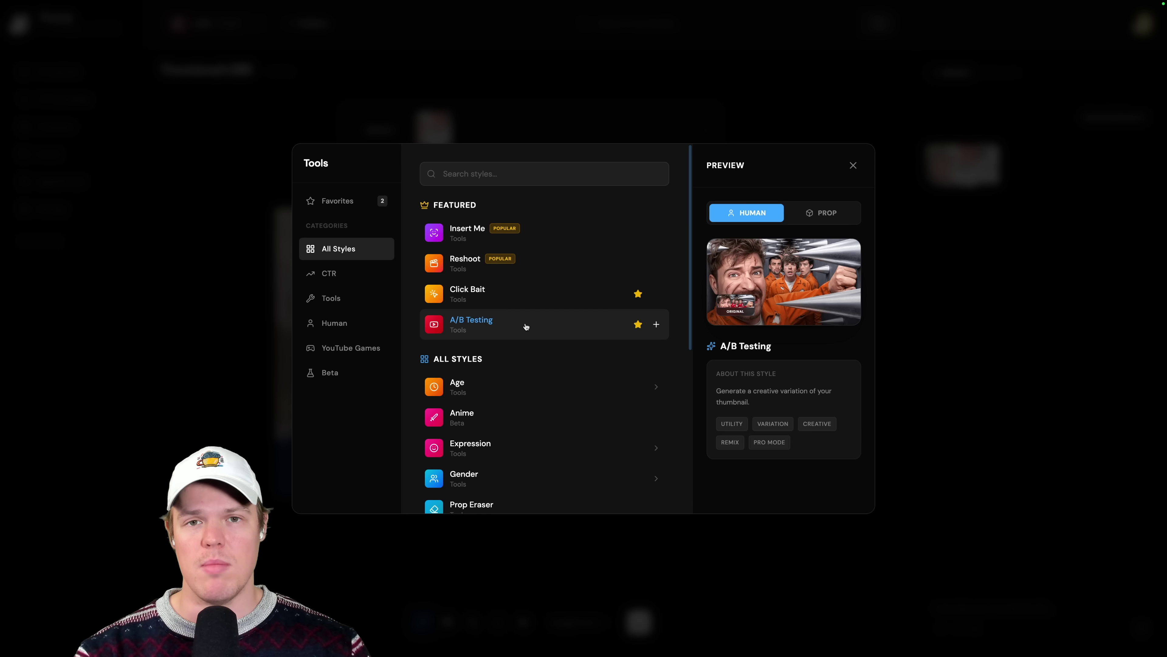
pyautogui.click(526, 327)
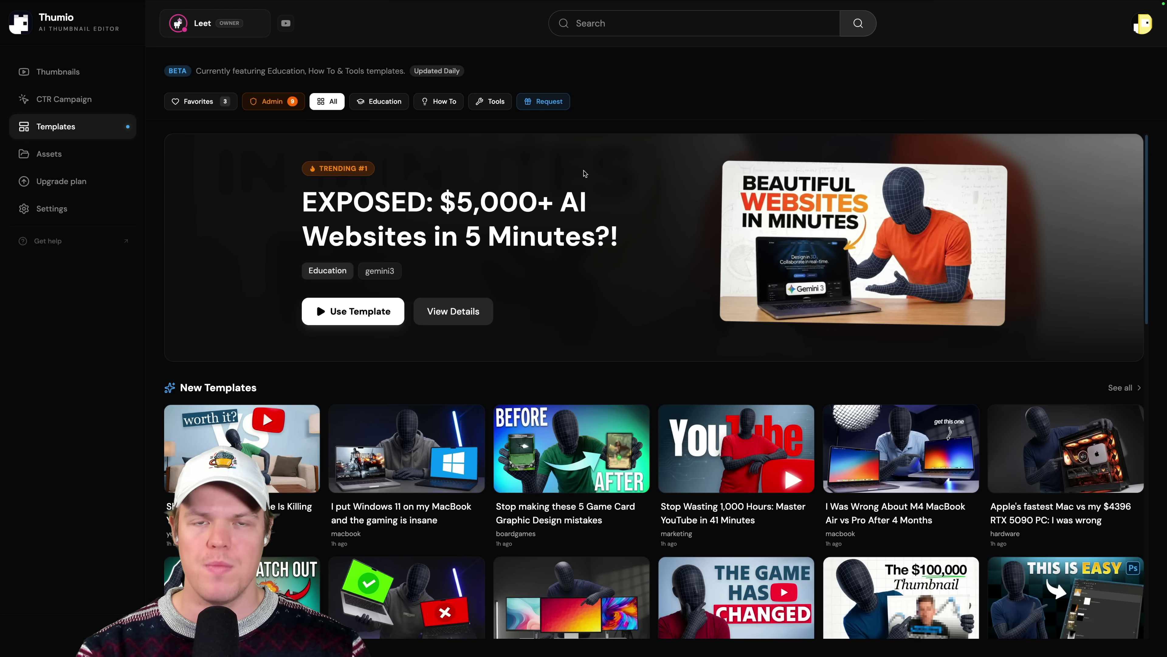
# Step: Start a new thumbnail from the trending 'EXPOSED: $5,000+ AI Websites in 5 Minutes?!' template
pyautogui.scroll(-4, 586, 173)
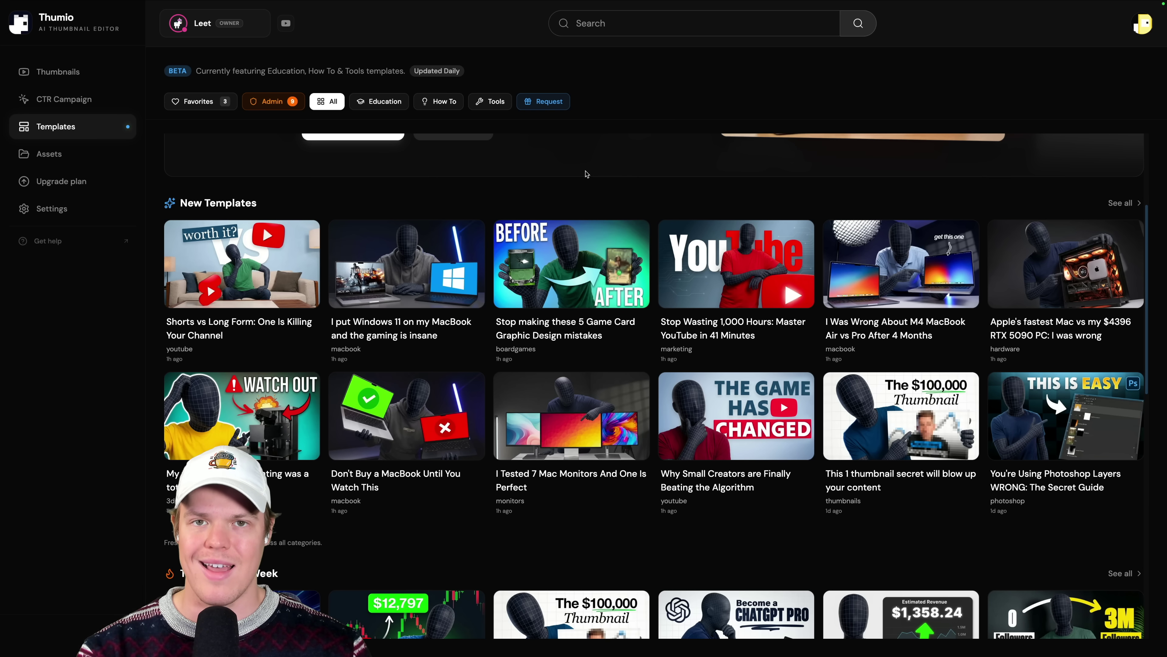
pyautogui.scroll(-7, 586, 174)
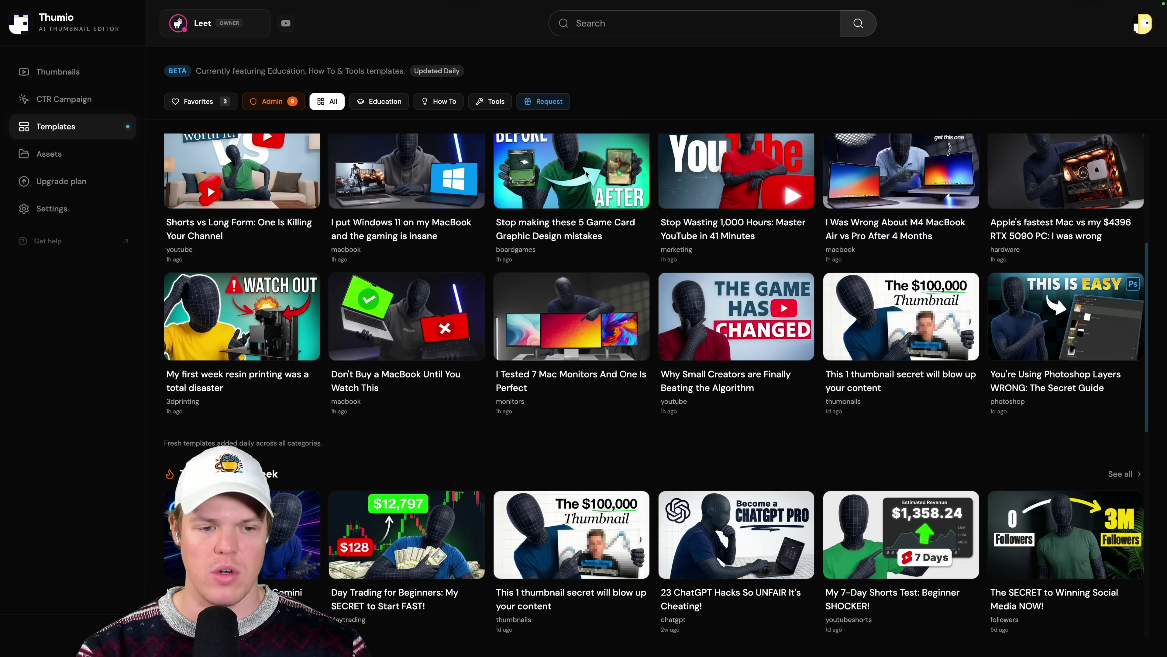
pyautogui.scroll(-1, 607, 189)
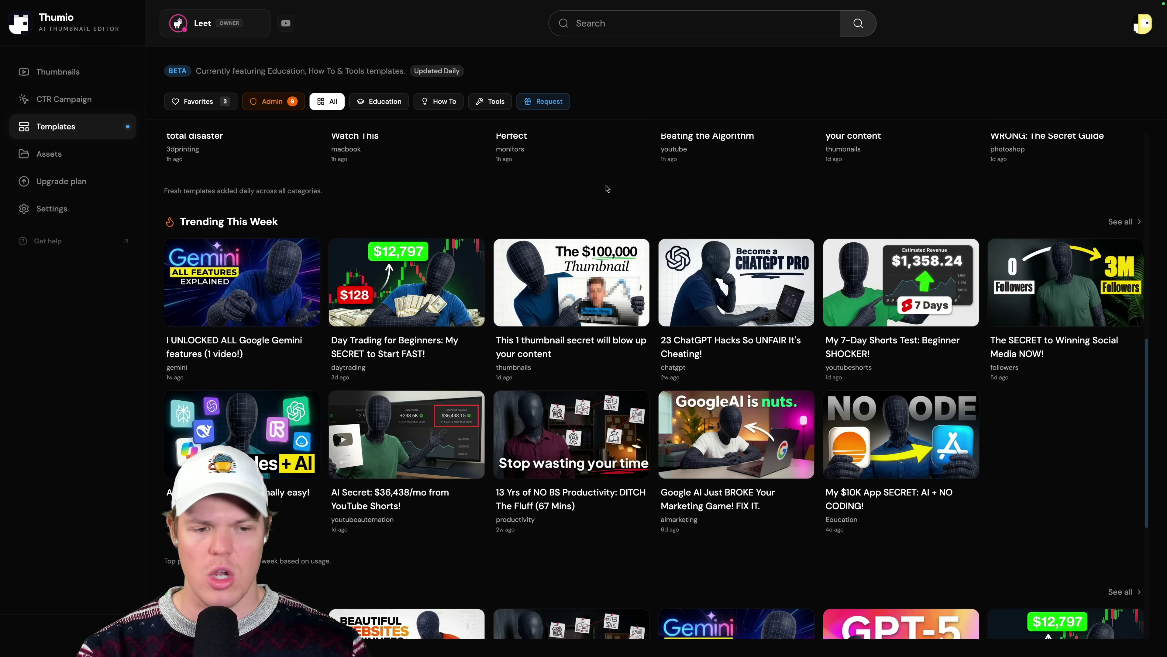
pyautogui.scroll(8, 607, 188)
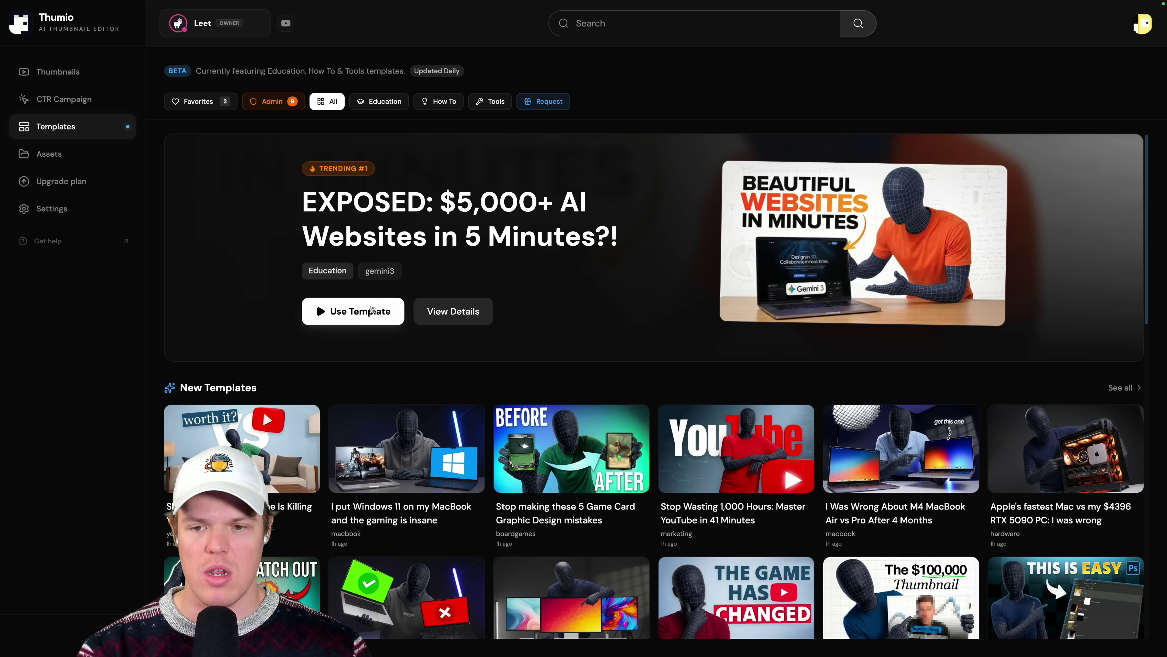
pyautogui.click(371, 313)
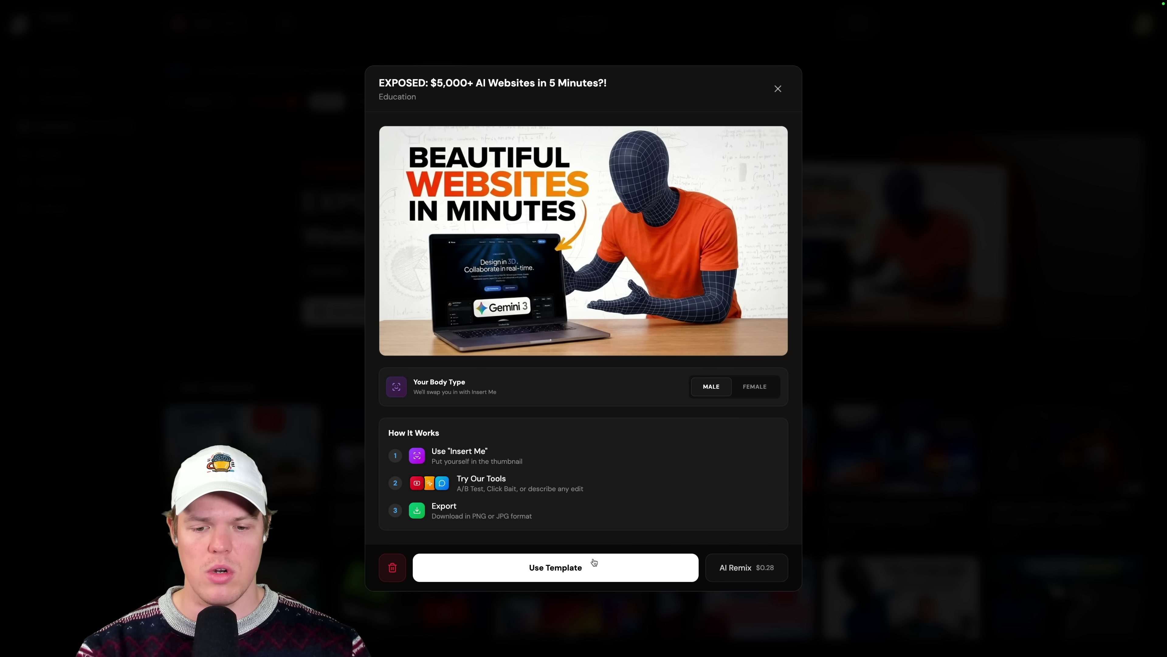
pyautogui.click(565, 574)
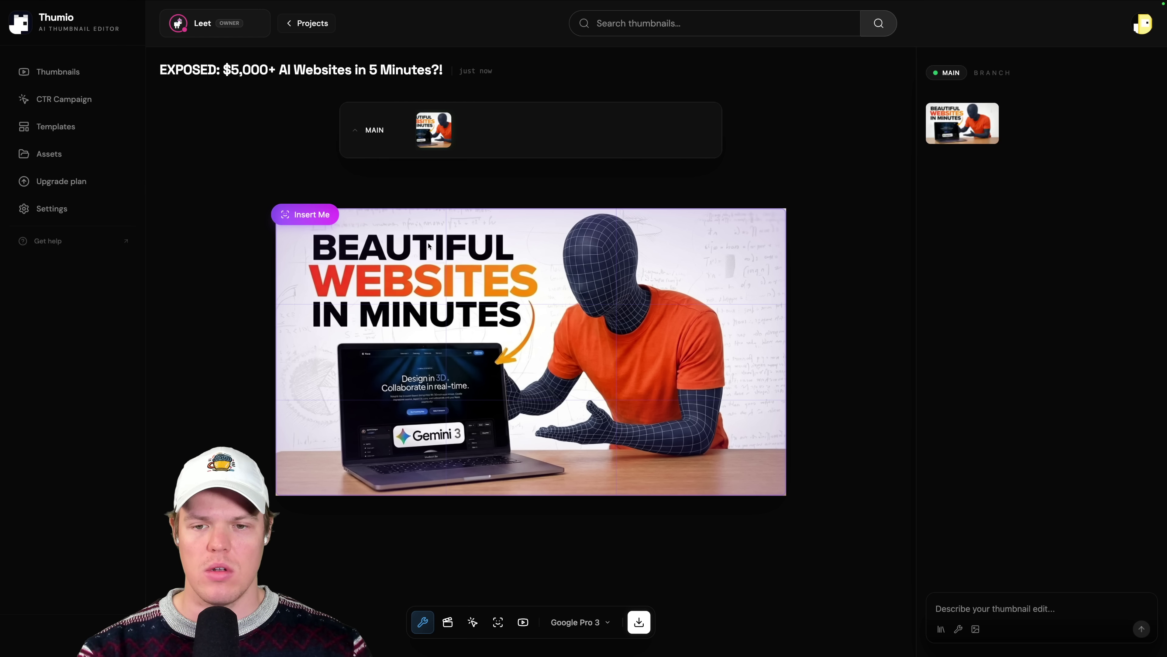
# Step: Replace the template's mannequin with the second saved face using Insert Me
pyautogui.click(312, 215)
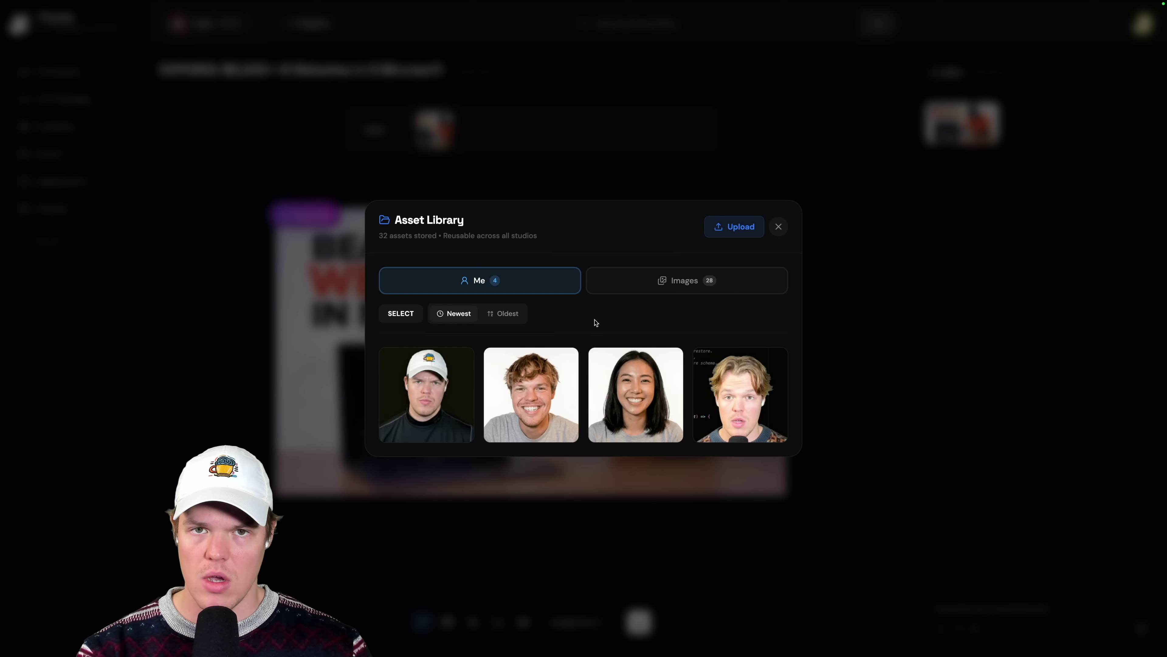
pyautogui.moveTo(736, 405)
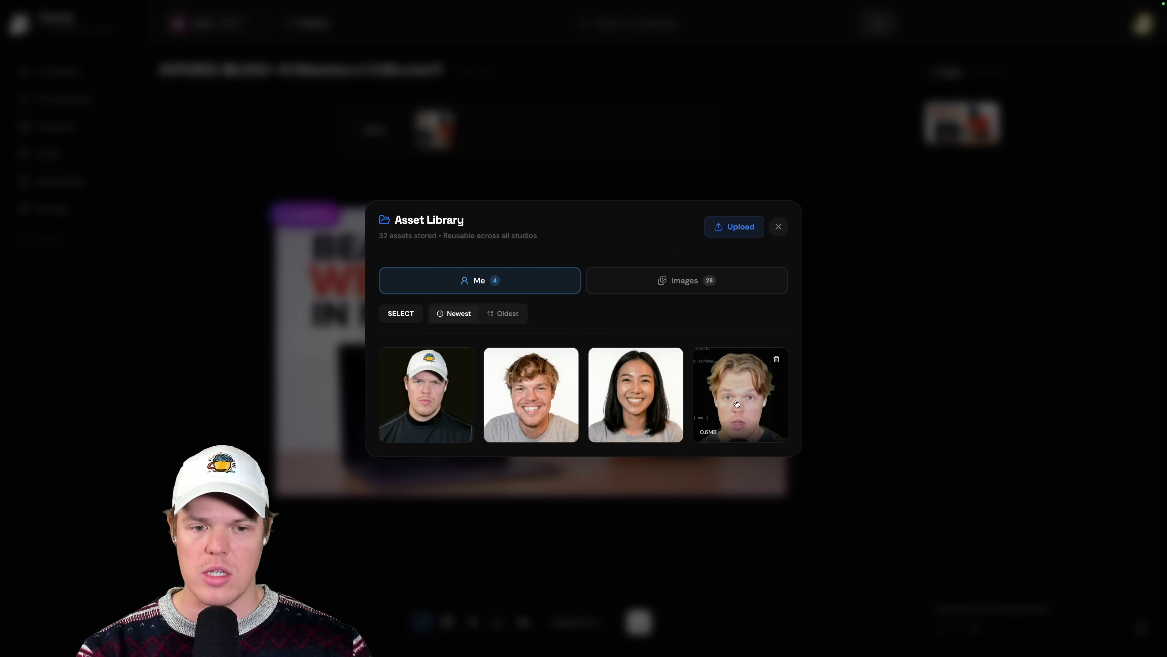
pyautogui.click(540, 397)
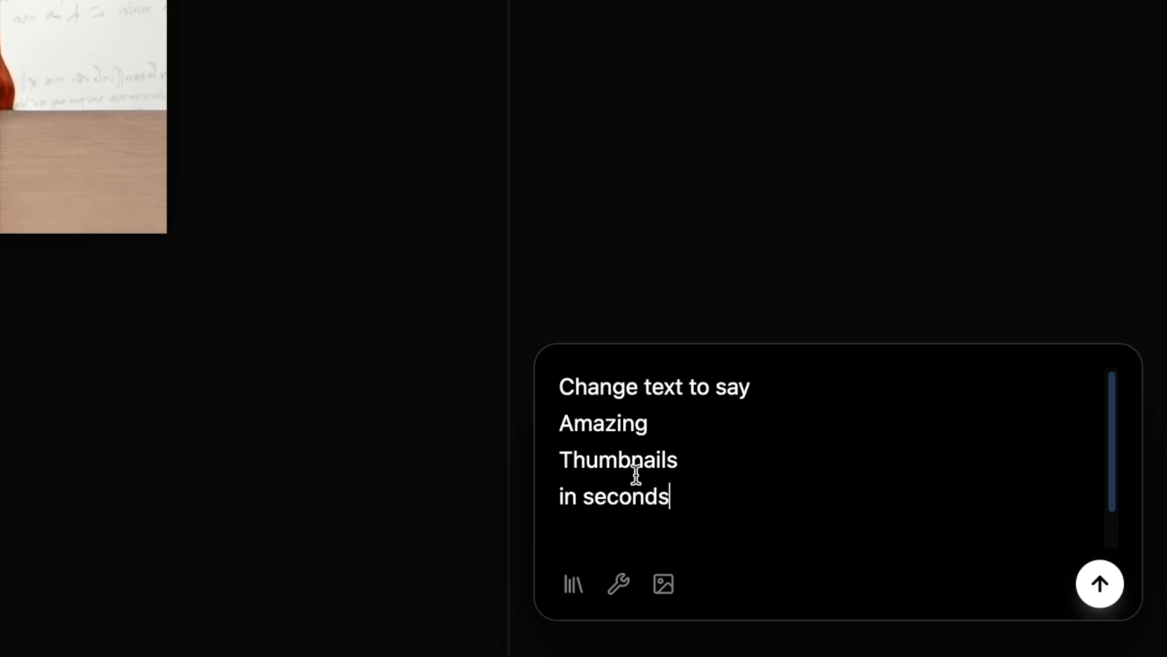
# Step: Add a new request line: 'make the laptop have this as the desktop'
pyautogui.hotkey('shift', 'Return')
pyautogui.hotkey('shift', 'Return')
pyautogui.write('make the laptop have this as the desktop')
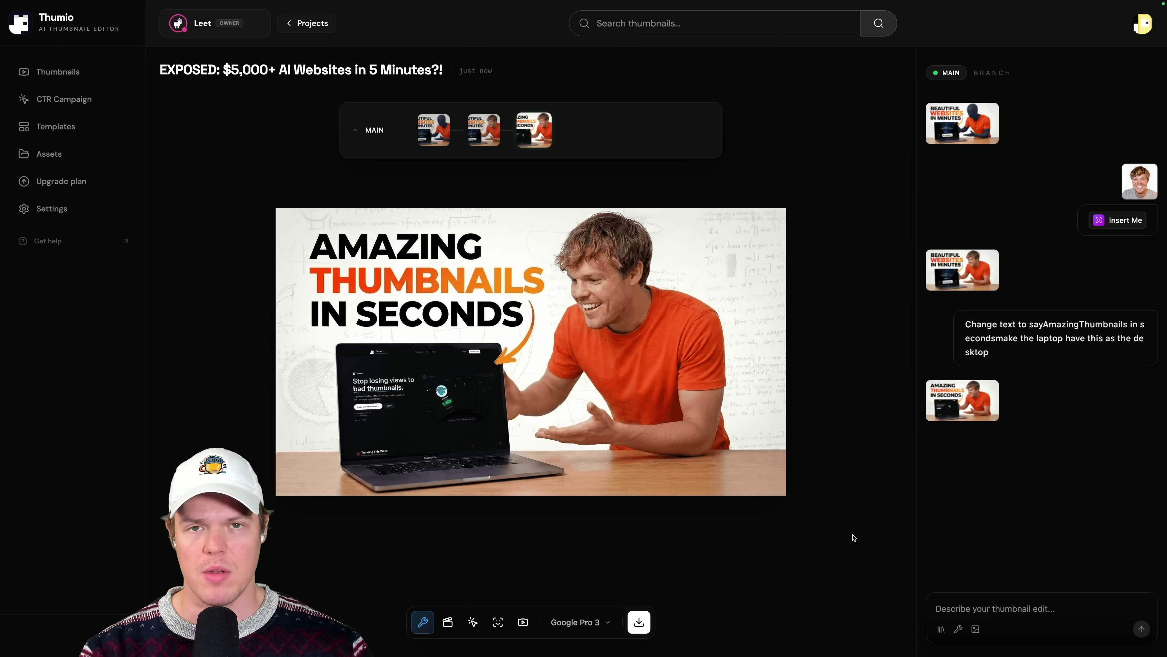
# Step: Export the finished thumbnail as a 16:9 JPEG and close the share dialog
pyautogui.click(641, 624)
pyautogui.click(860, 528)
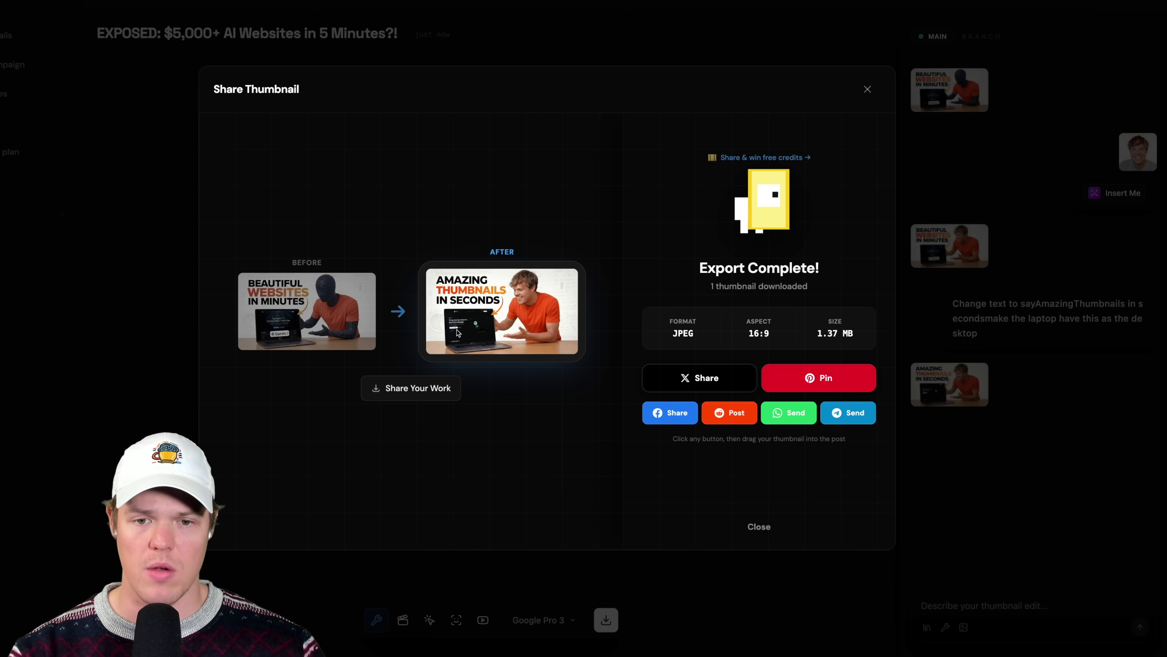
pyautogui.click(868, 89)
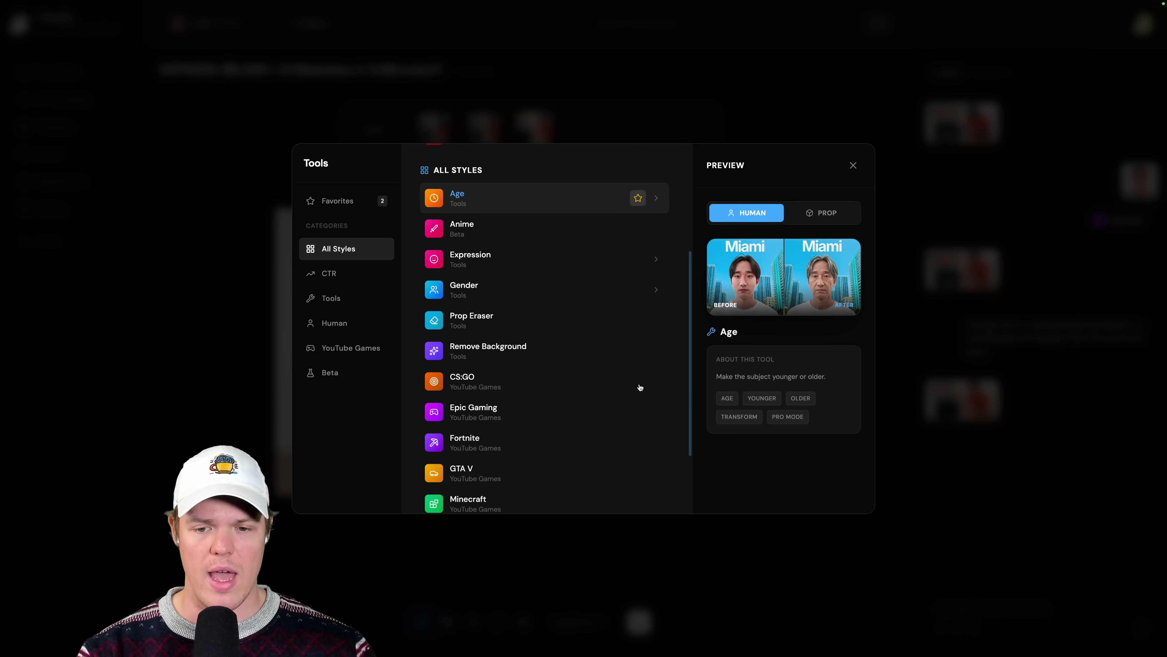
pyautogui.scroll(-3, 602, 371)
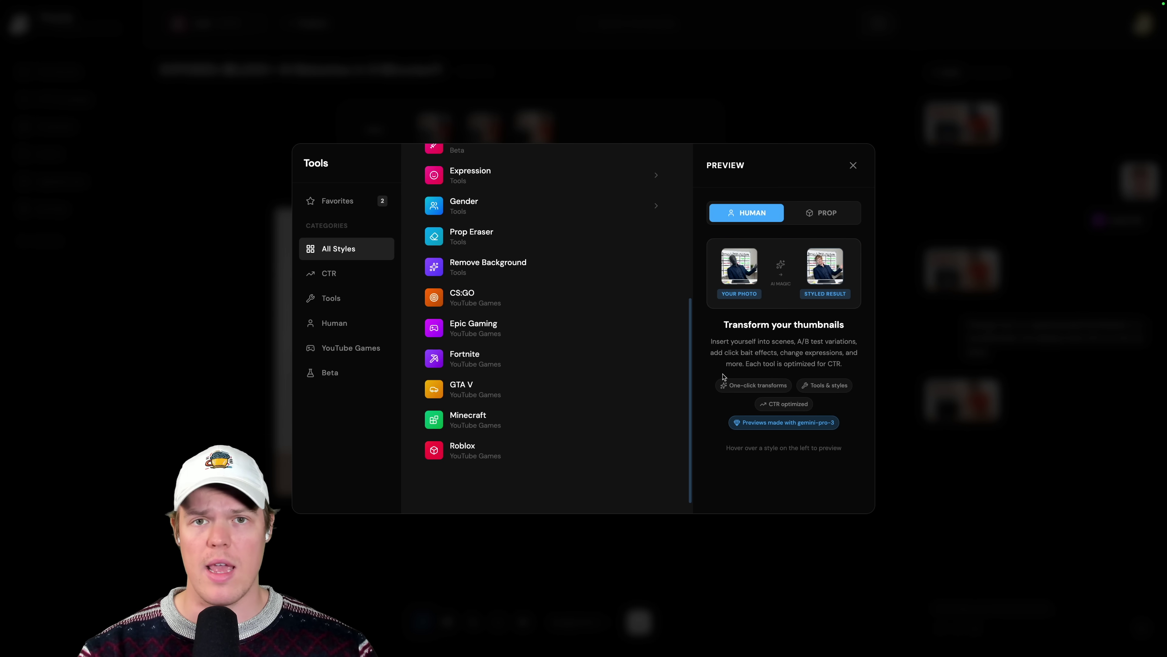
# Step: Preview the Minecraft and GTA V styles in the All Styles list
pyautogui.moveTo(531, 418)
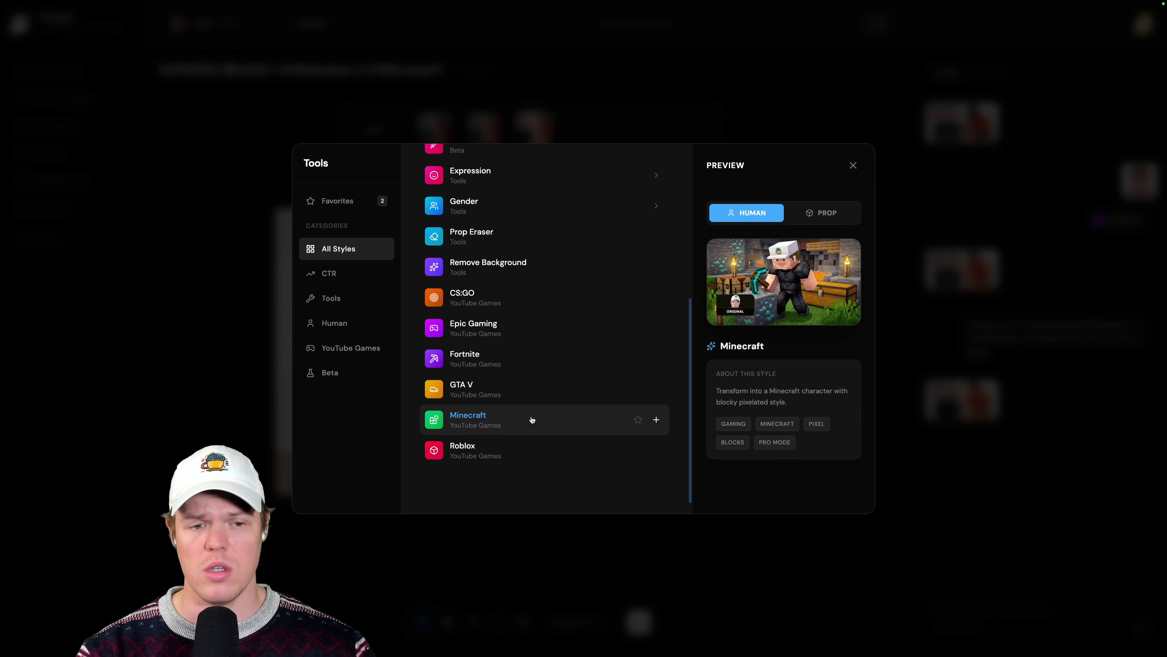
pyautogui.moveTo(531, 394)
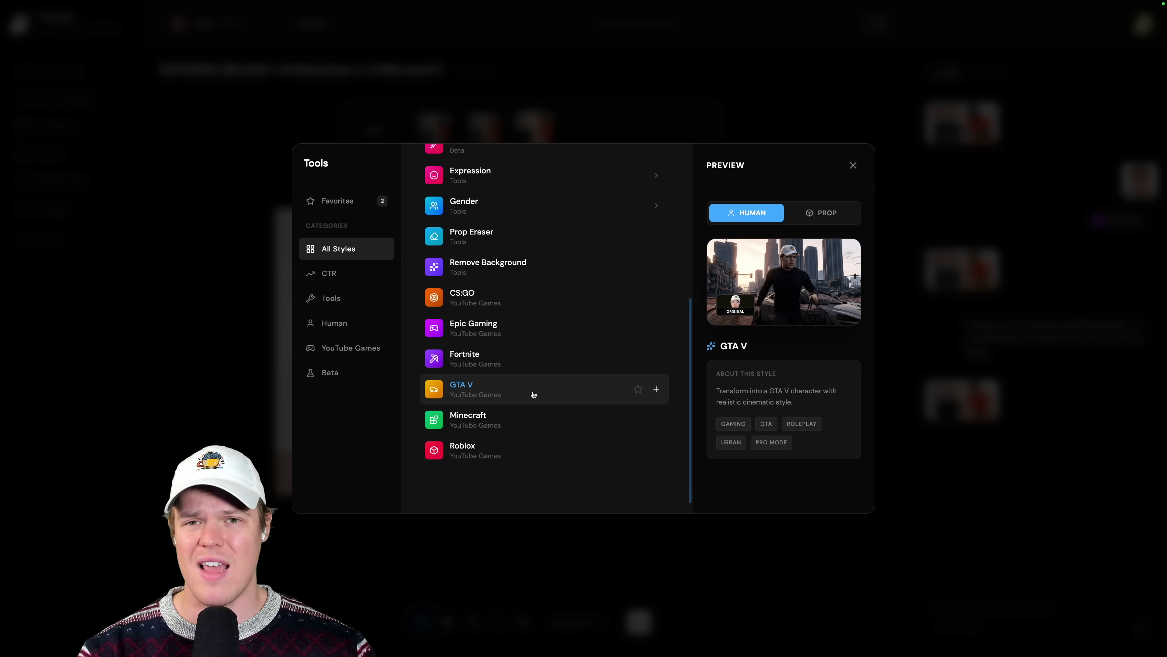